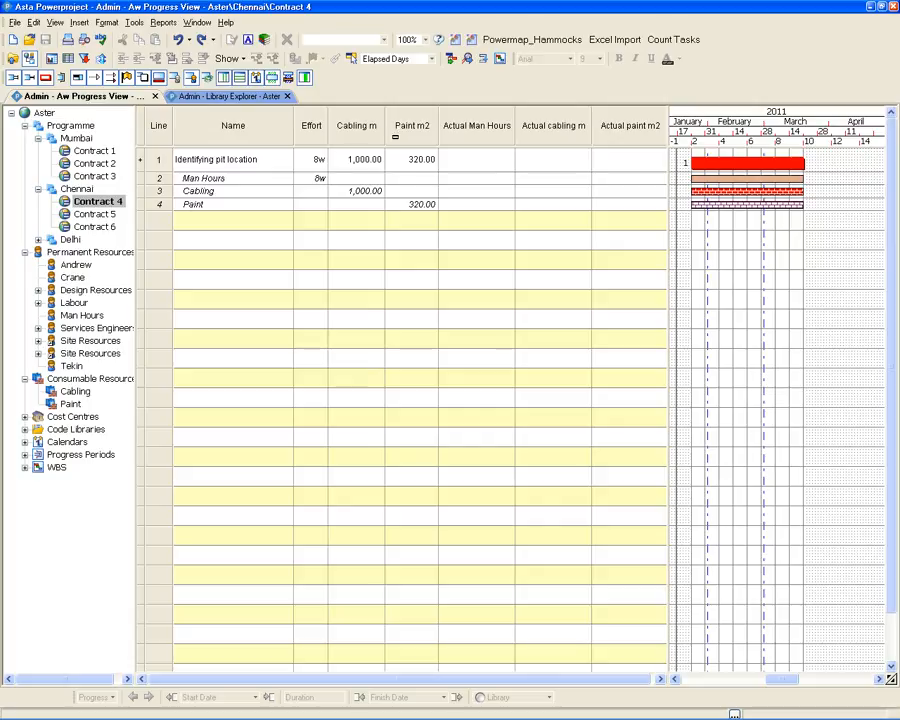
- Review the resource and progress period attributes of the Actual Man Hours, Actual cabling m and Actual paint m2 columns in the table definition
{"action": "left_click", "coordinate": [486, 132]}
{"action": "right_click", "coordinate": [486, 132]}
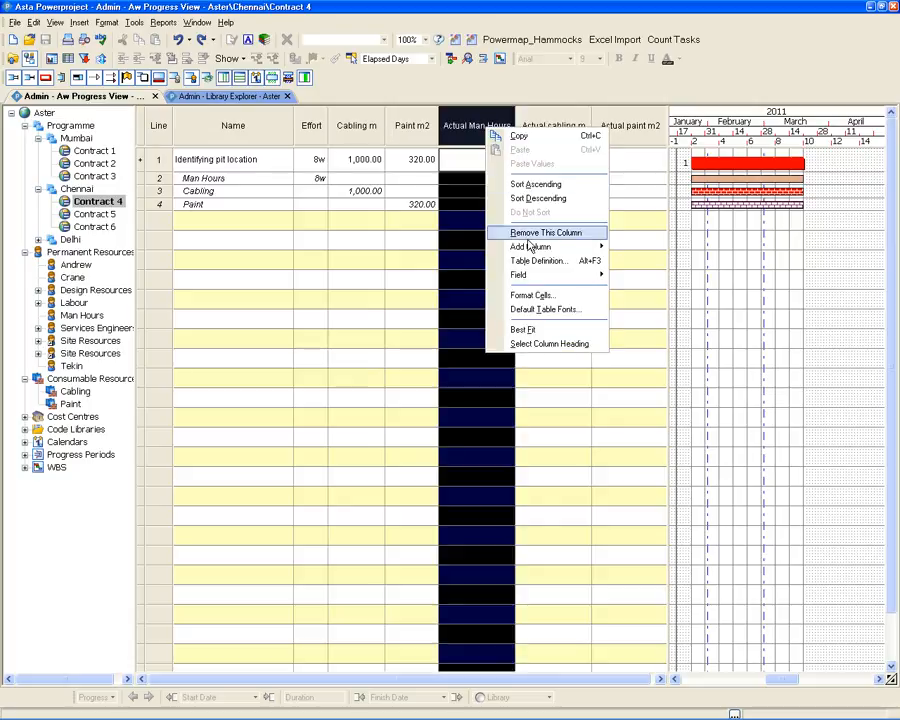
{"action": "left_click", "coordinate": [530, 262]}
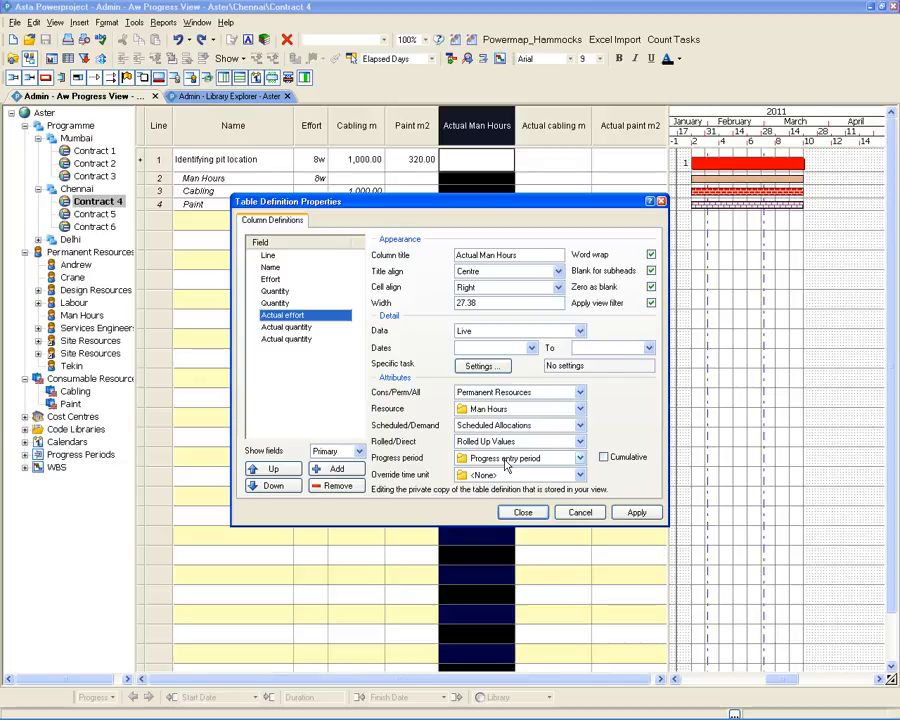
{"action": "left_click", "coordinate": [298, 326]}
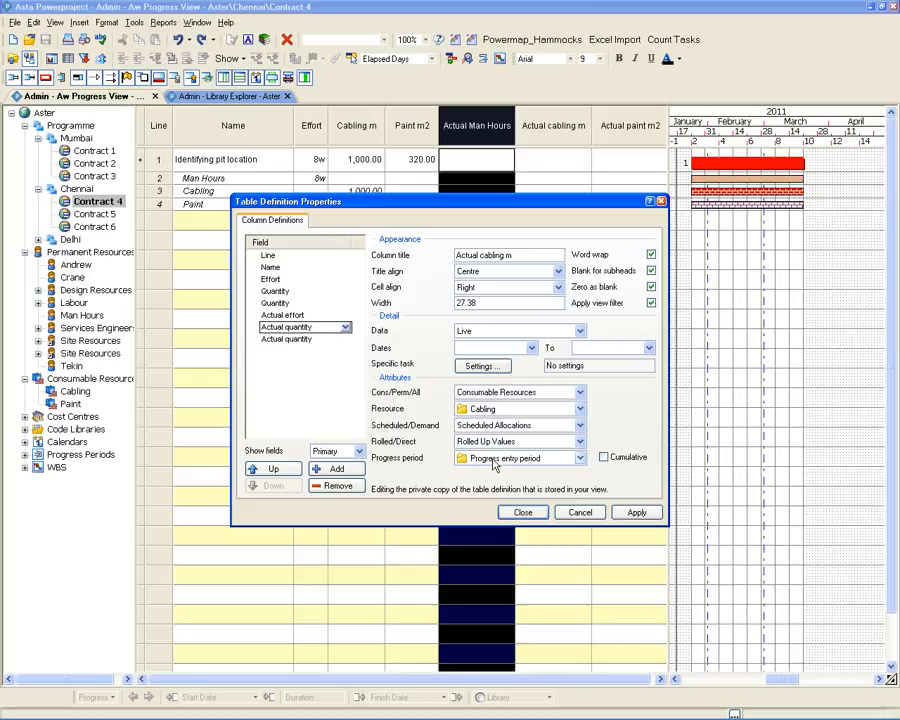
{"action": "left_click", "coordinate": [286, 339]}
{"action": "left_click", "coordinate": [290, 339]}
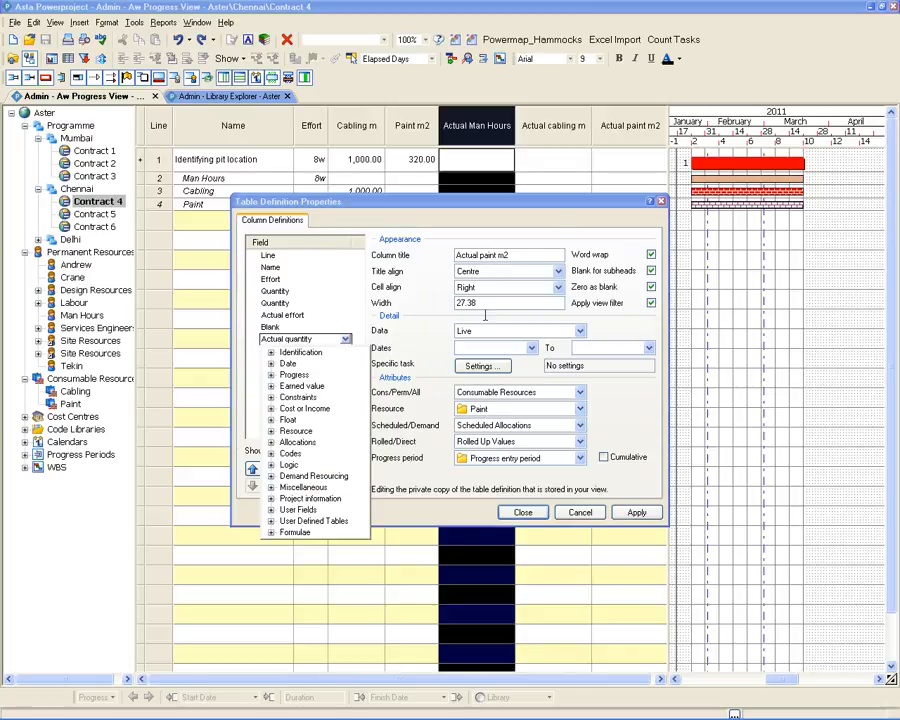
{"action": "left_click", "coordinate": [428, 402]}
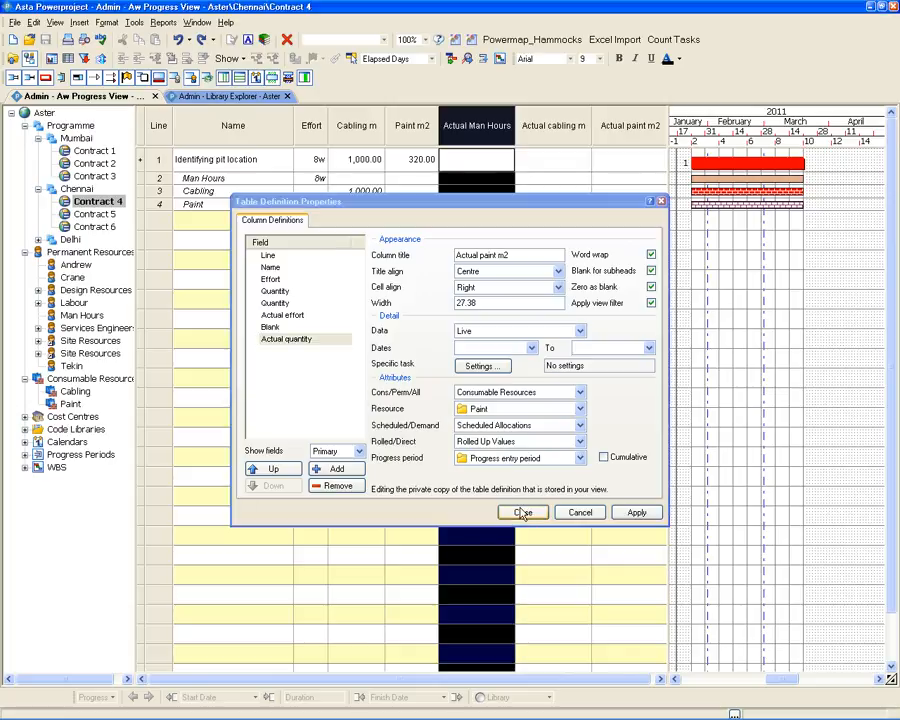
{"action": "left_click", "coordinate": [522, 511]}
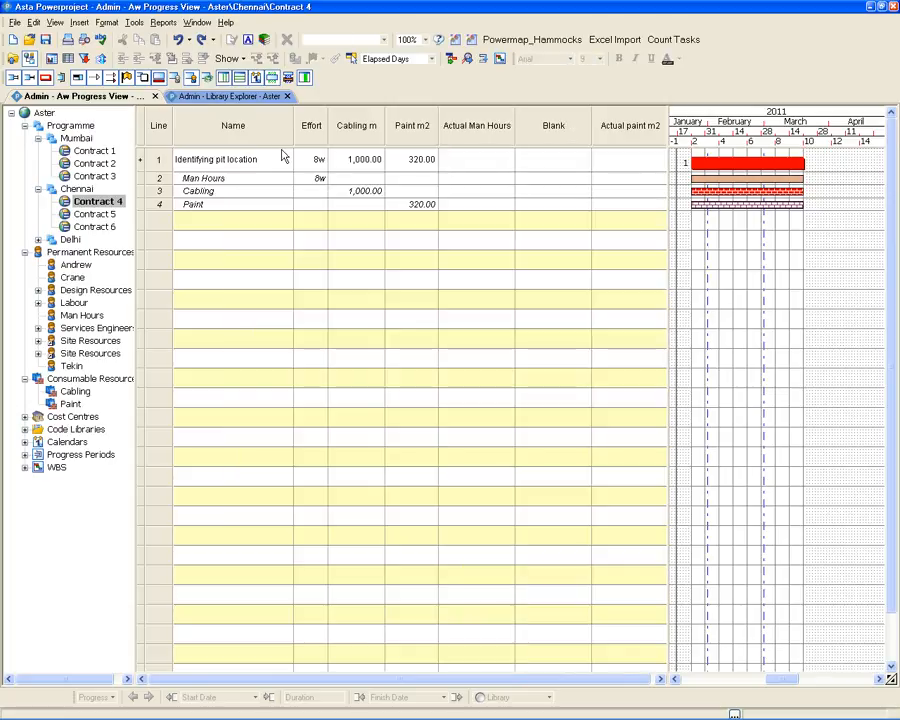
- Hide the allocation rows under the Identifying pit location task, and reload Contract 4 in Asta Project Browser
{"action": "left_click", "coordinate": [192, 77]}
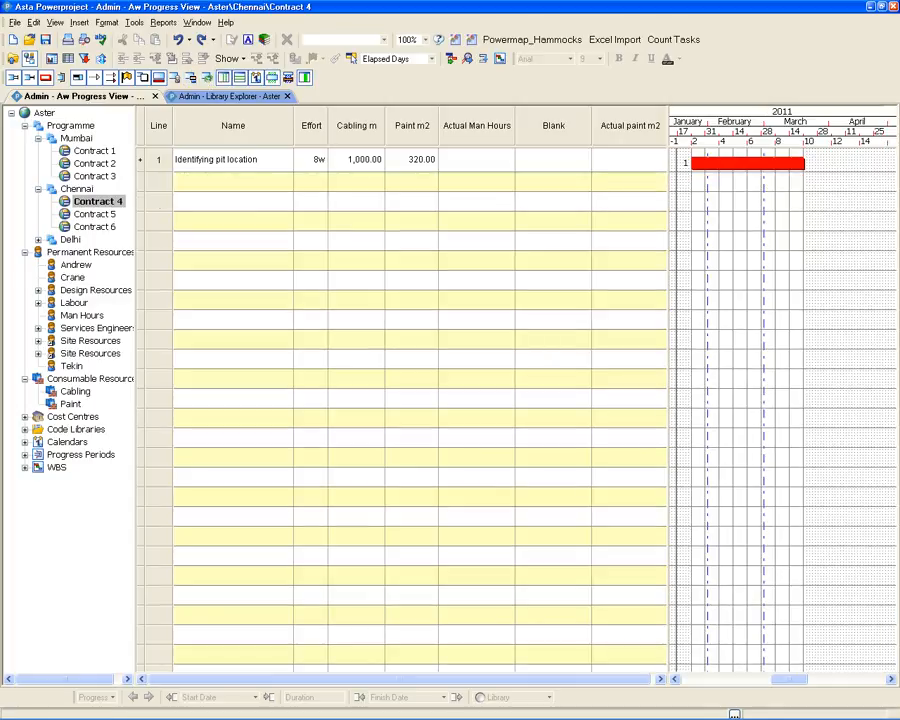
{"action": "mouse_move", "coordinate": [504, 713]}
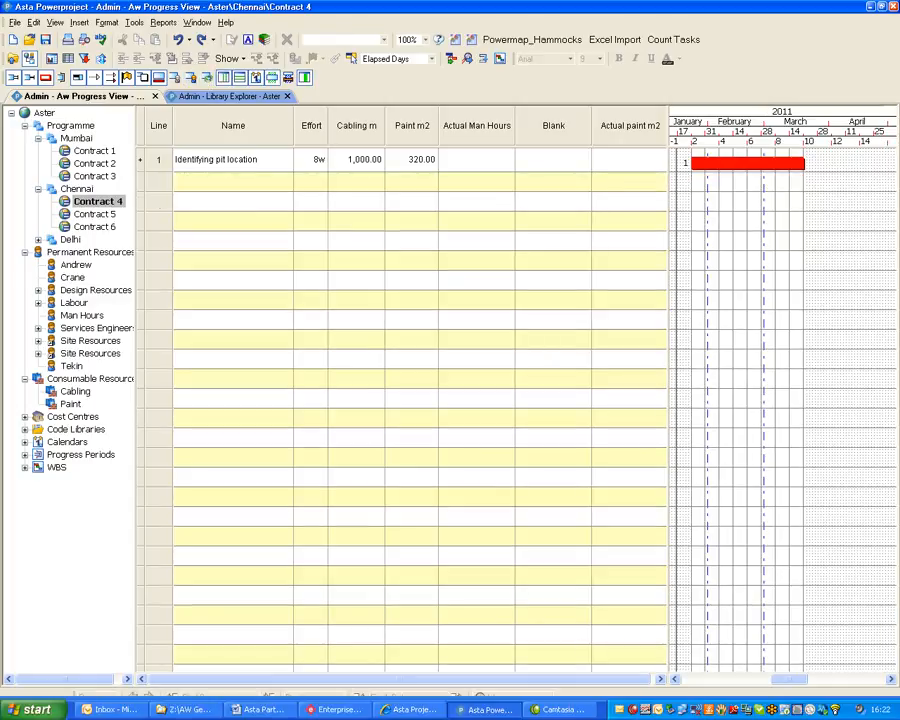
{"action": "left_click", "coordinate": [421, 713]}
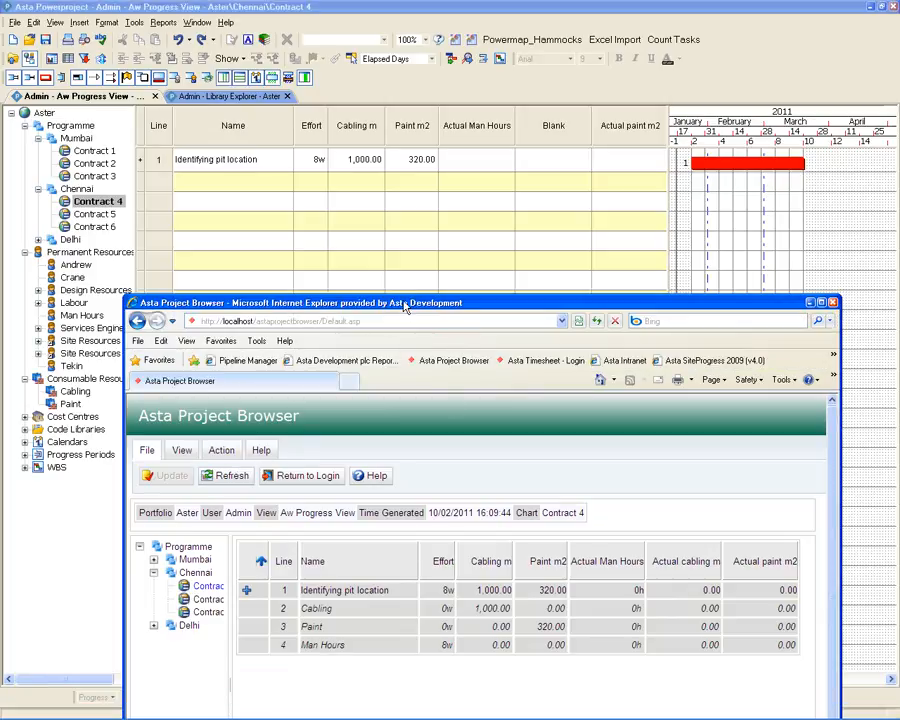
{"action": "key", "text": "F5"}
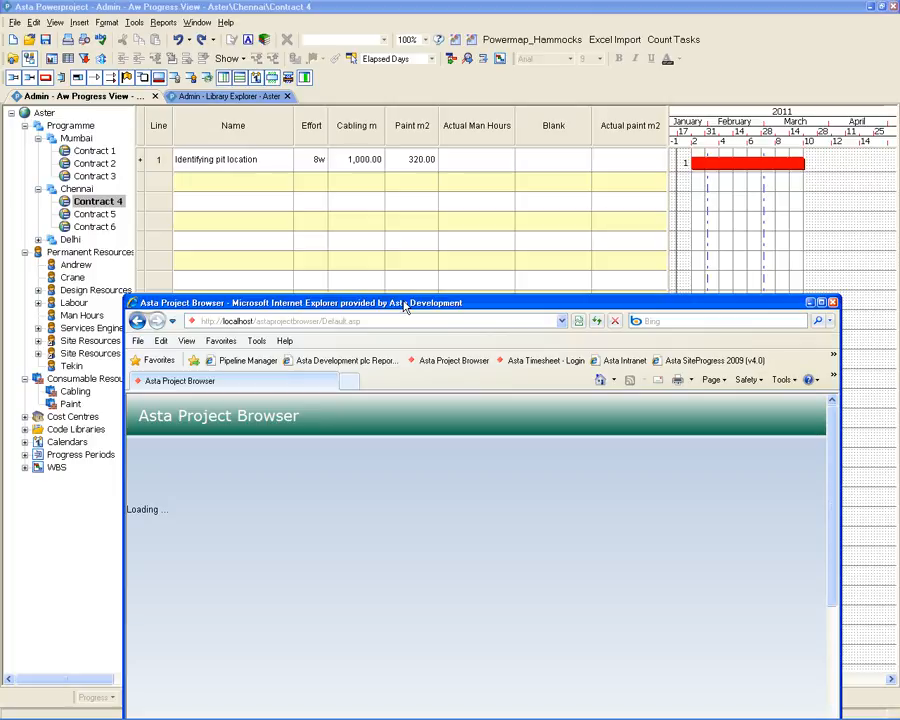
{"action": "left_click_drag", "start_coordinate": [405, 307], "coordinate": [402, 231]}
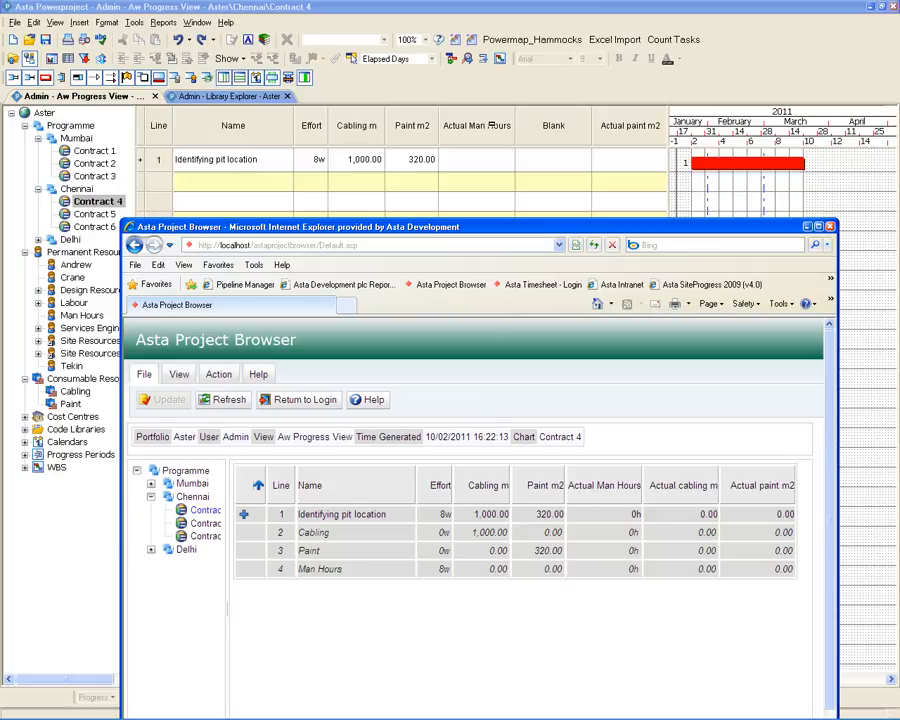
- Switch to Asta Powerproject and back to Asta Project Browser, reload Contract 4 and keep the Powerproject task row in sight above it
{"action": "left_click", "coordinate": [741, 90]}
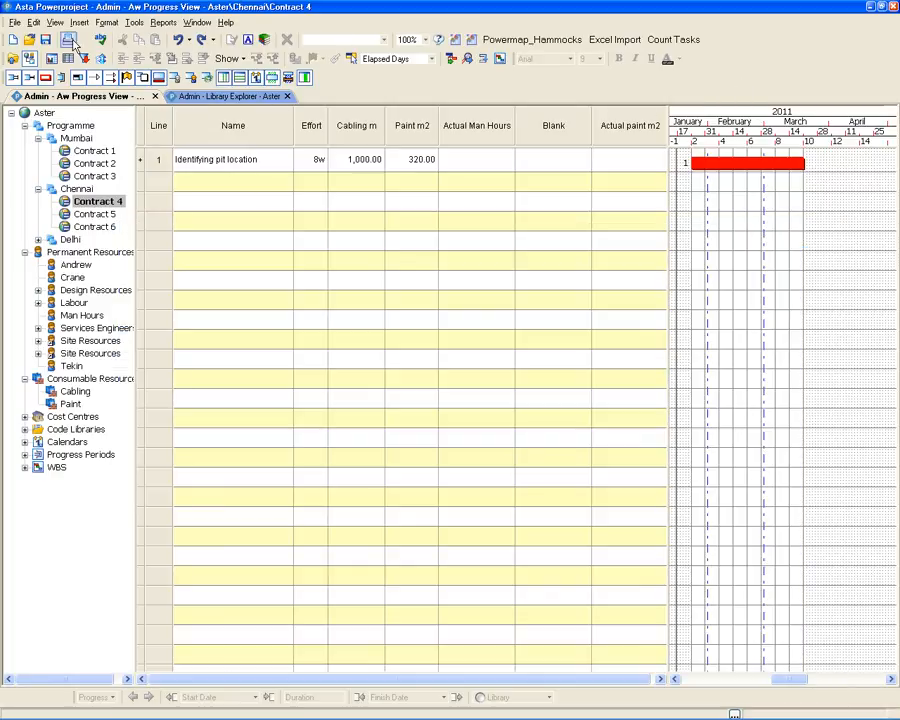
{"action": "mouse_move", "coordinate": [517, 716]}
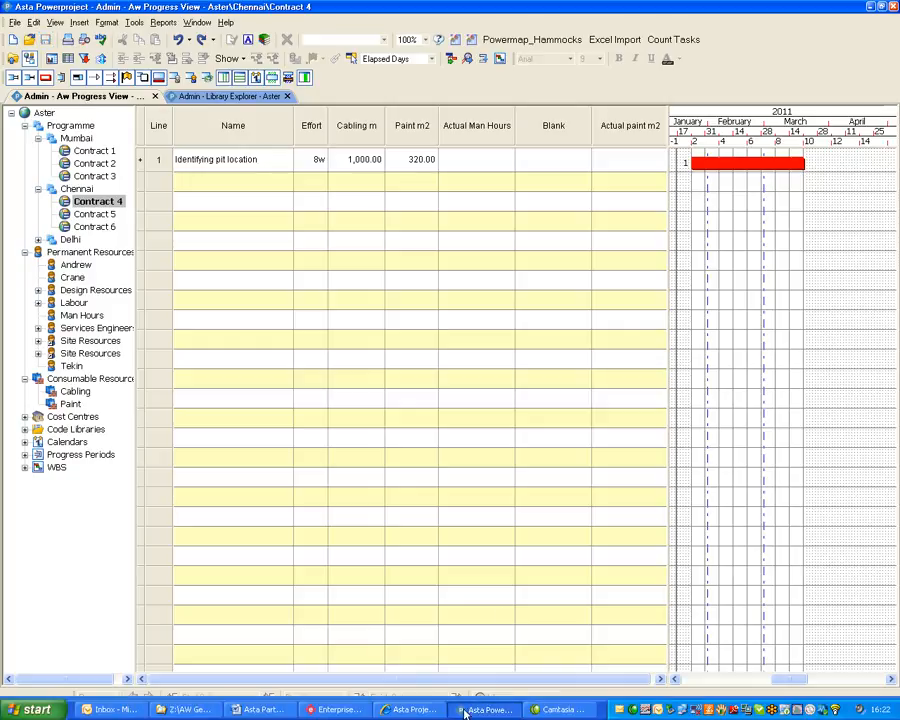
{"action": "left_click", "coordinate": [403, 712]}
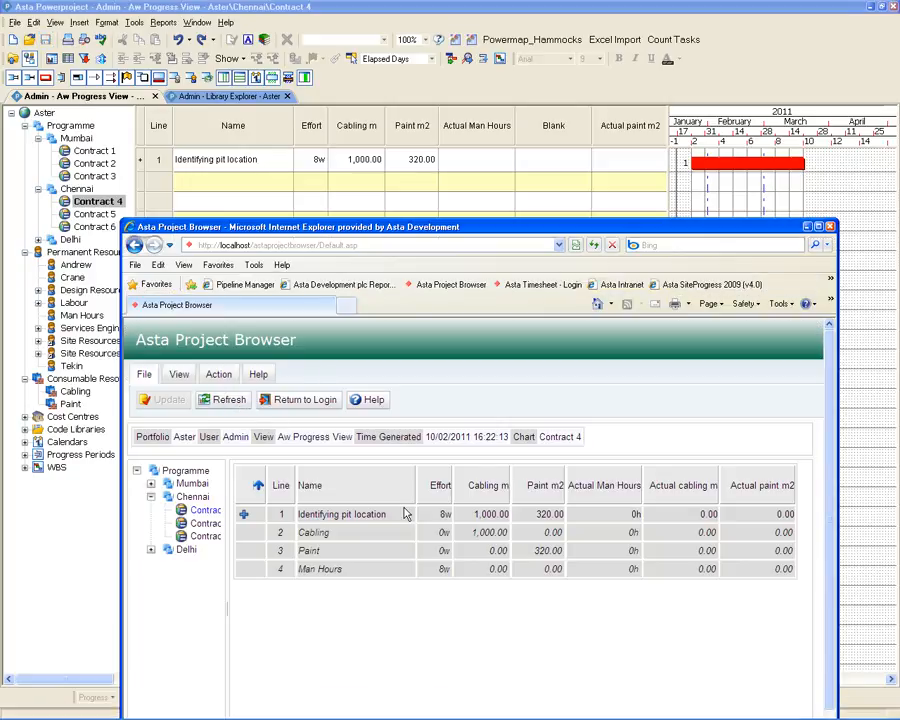
{"action": "left_click", "coordinate": [405, 513]}
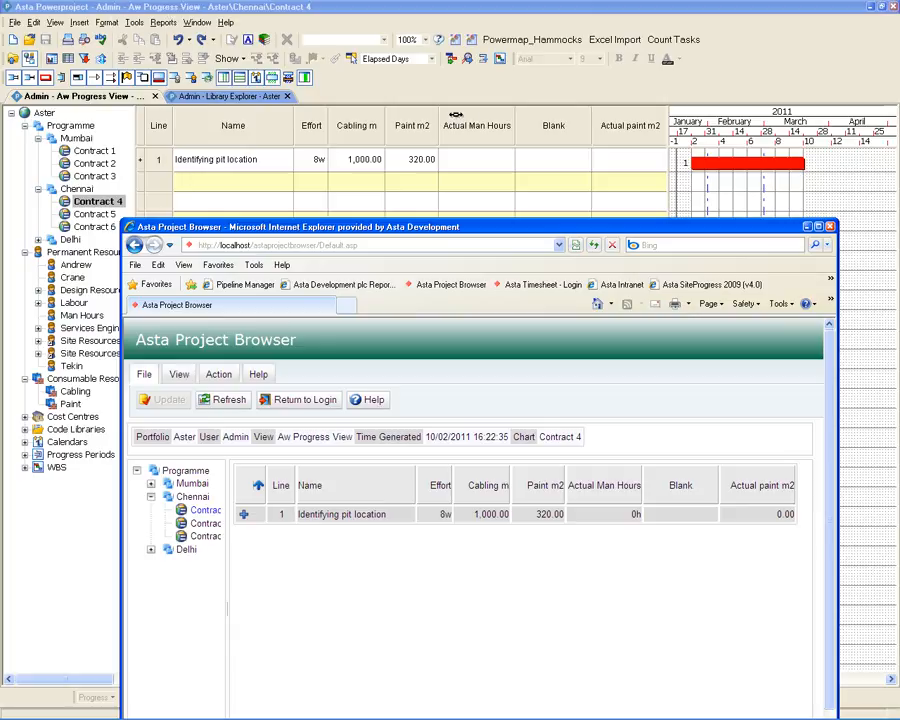
{"action": "left_click_drag", "start_coordinate": [437, 228], "coordinate": [433, 207]}
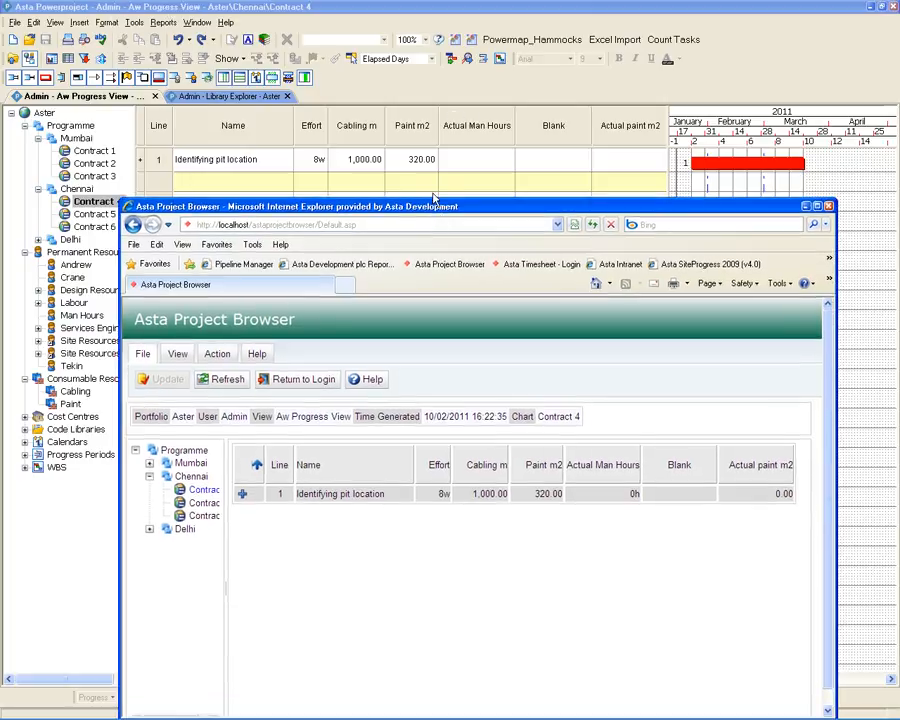
- Set Actual Man Hours to 20h for the Identifying pit location task in Asta Project Browser
{"action": "left_click", "coordinate": [180, 355]}
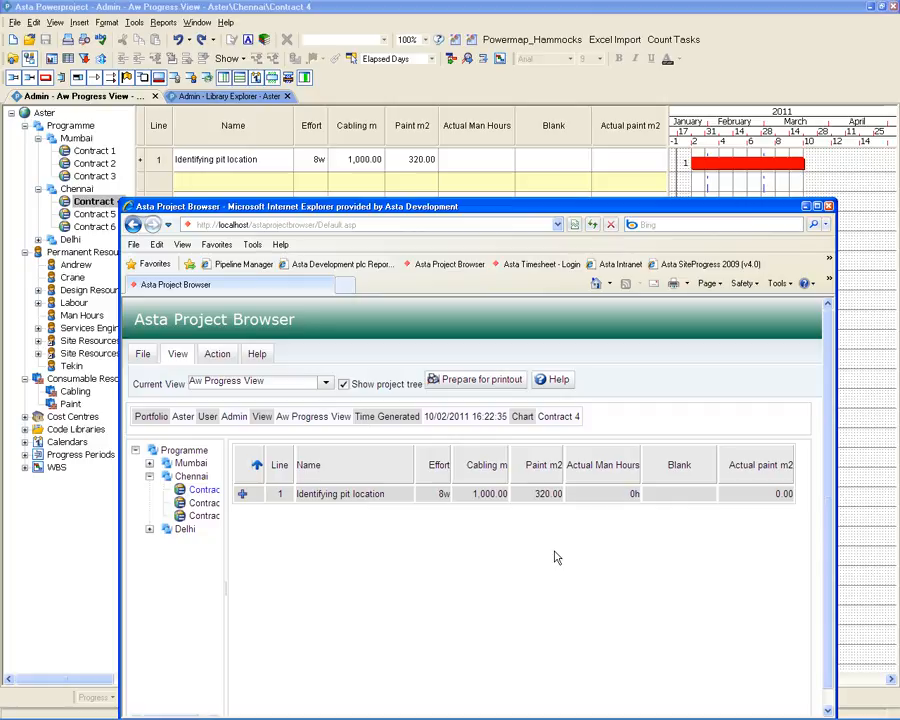
{"action": "left_click", "coordinate": [596, 494]}
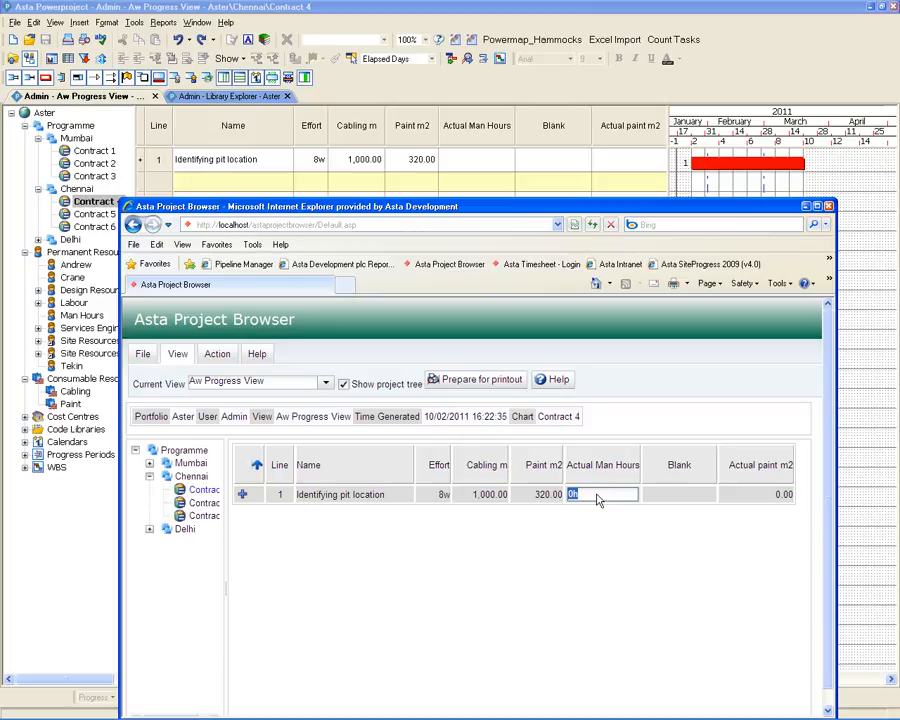
{"action": "type", "text": "2"}
{"action": "key", "text": "Return"}
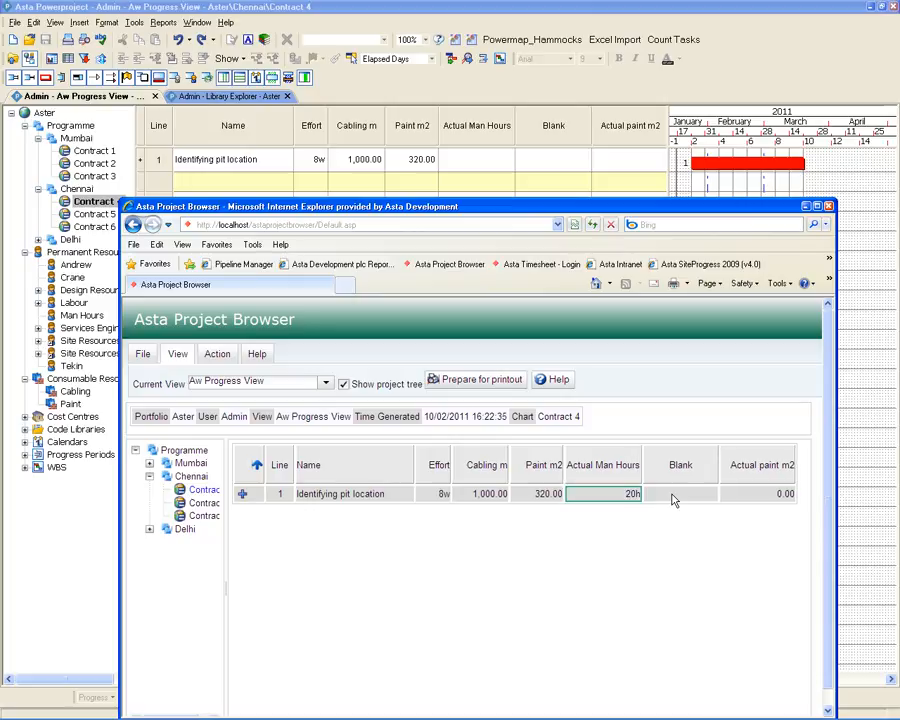
- Set the task's Actual paint m2 to 50 and submit the entered progress to the project
{"action": "left_click", "coordinate": [785, 493]}
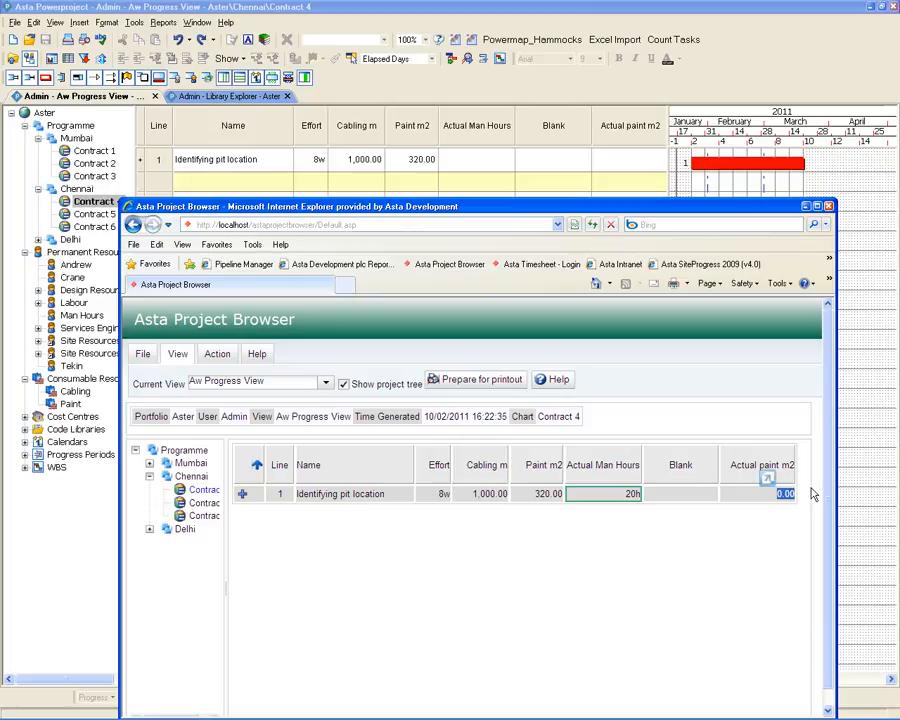
{"action": "left_click", "coordinate": [772, 497]}
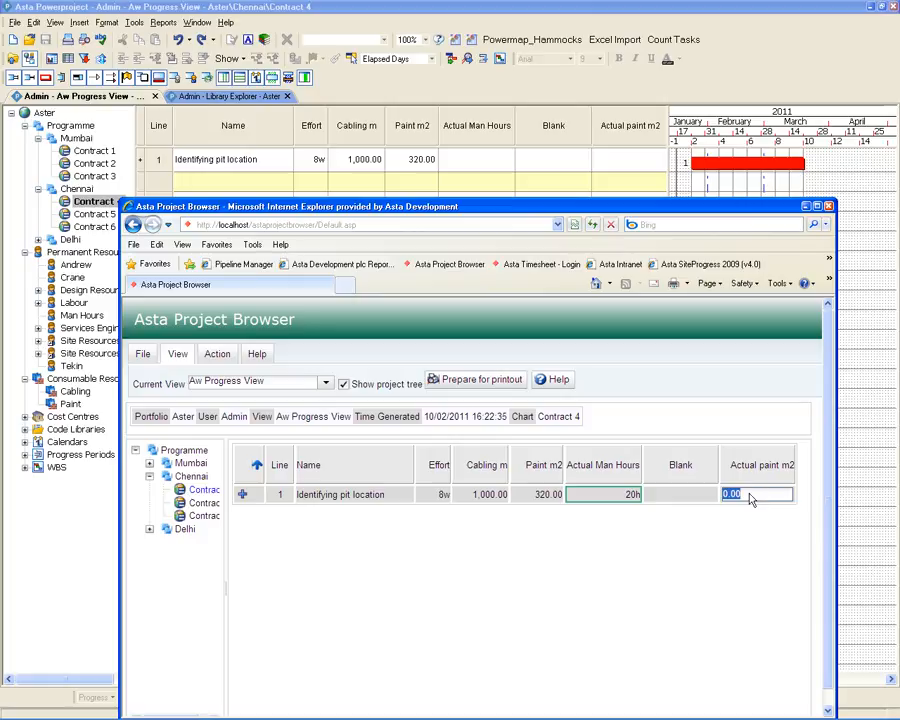
{"action": "type", "text": "50"}
{"action": "key", "text": "Return"}
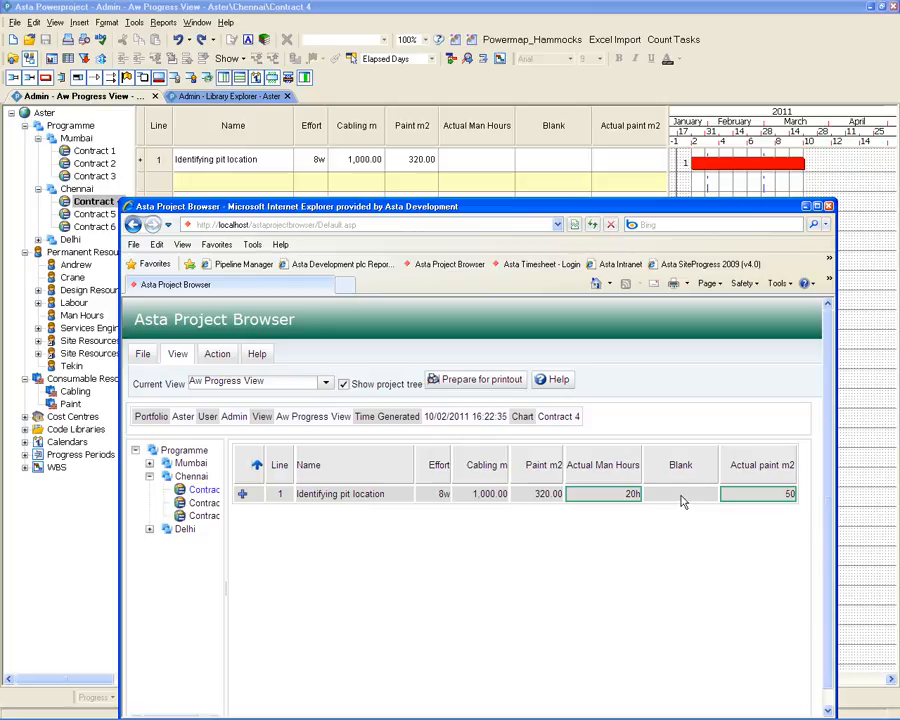
{"action": "left_click", "coordinate": [144, 356]}
{"action": "left_click", "coordinate": [173, 384]}
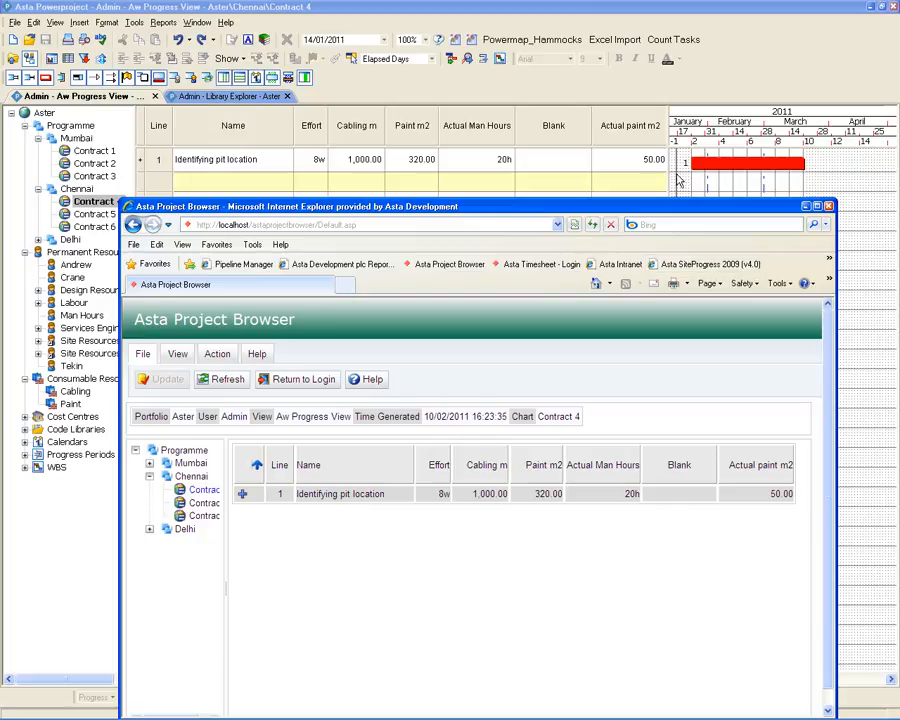
- In Asta Powerproject, show the allocation rows and calculate the Identifying pit location task's progress from its allocations
{"action": "left_click", "coordinate": [714, 73]}
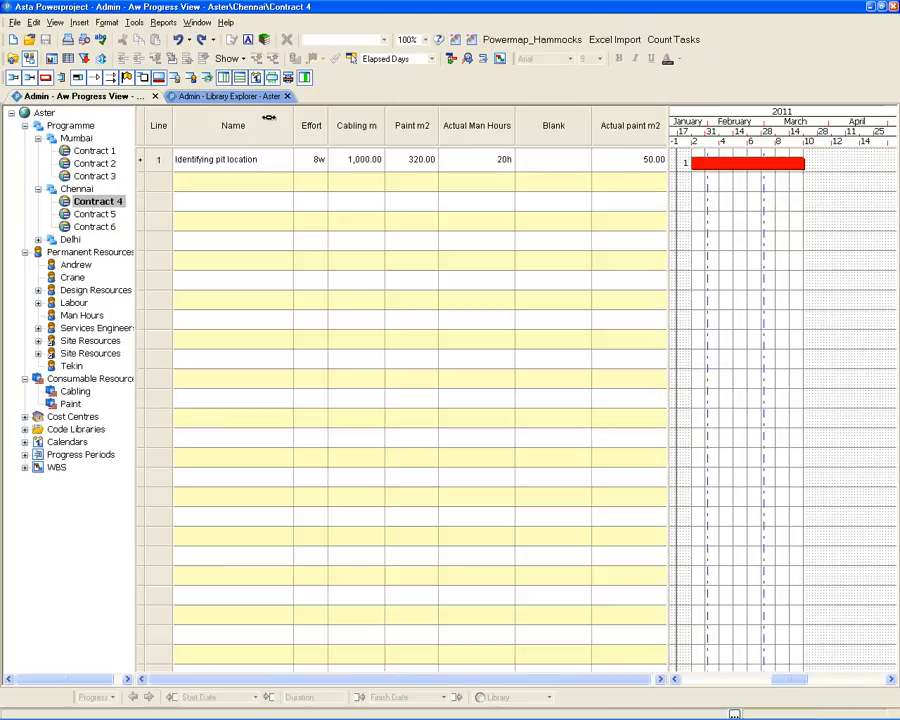
{"action": "left_click", "coordinate": [191, 79]}
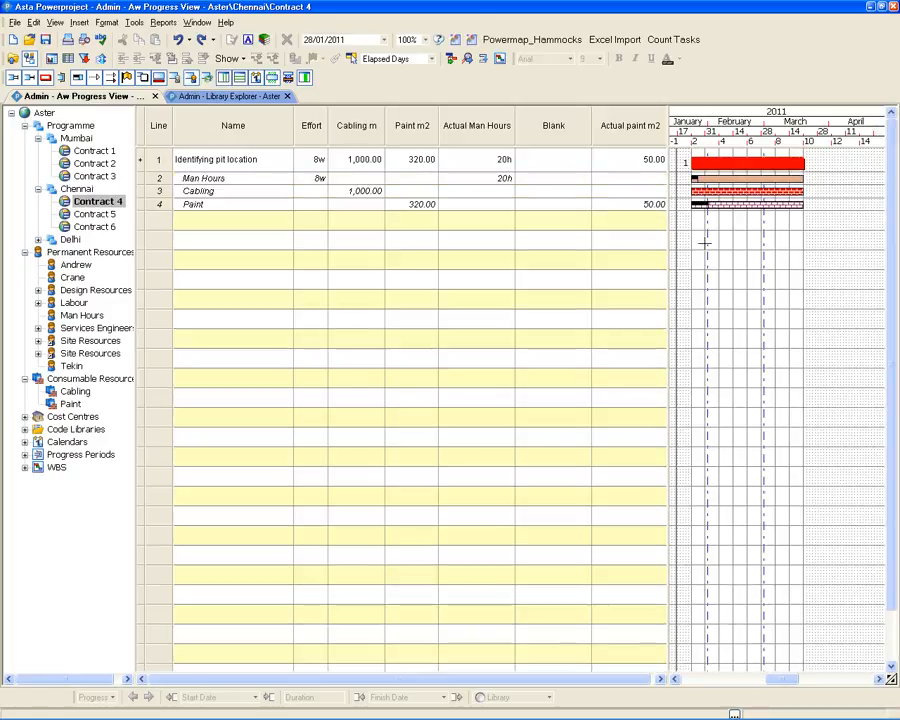
{"action": "right_click", "coordinate": [734, 160]}
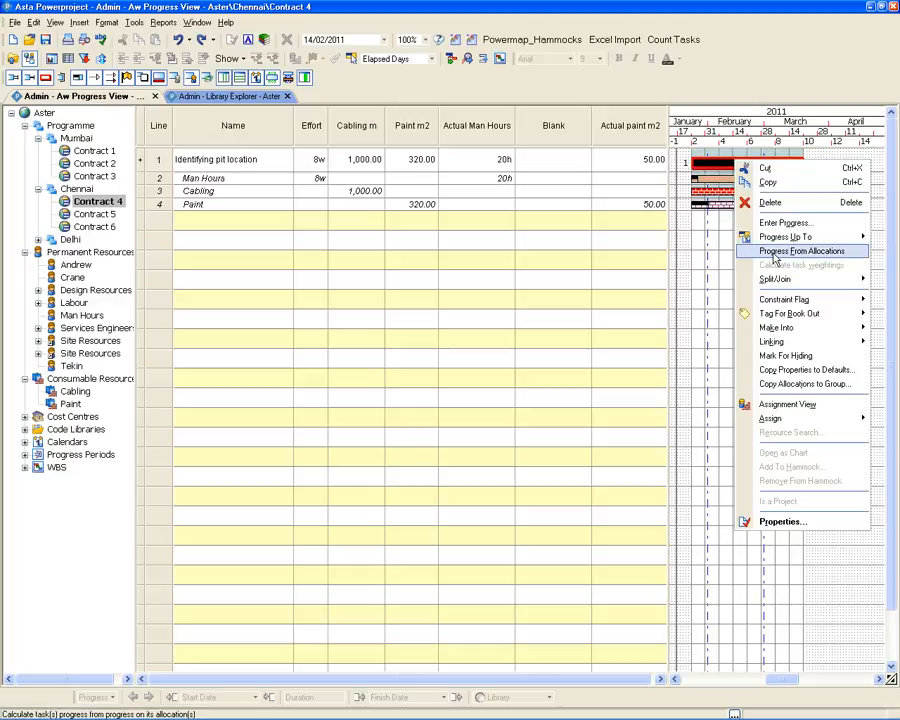
{"action": "left_click", "coordinate": [773, 256]}
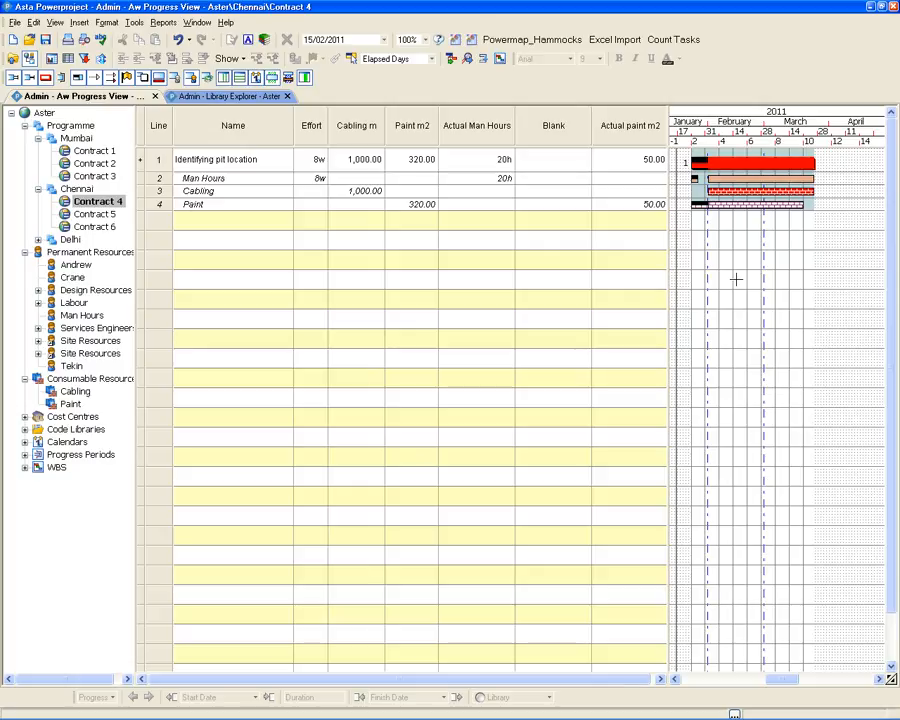
- Check the Blank column's settings in the table definition and cancel without changes
{"action": "left_click", "coordinate": [569, 131]}
{"action": "right_click", "coordinate": [569, 131]}
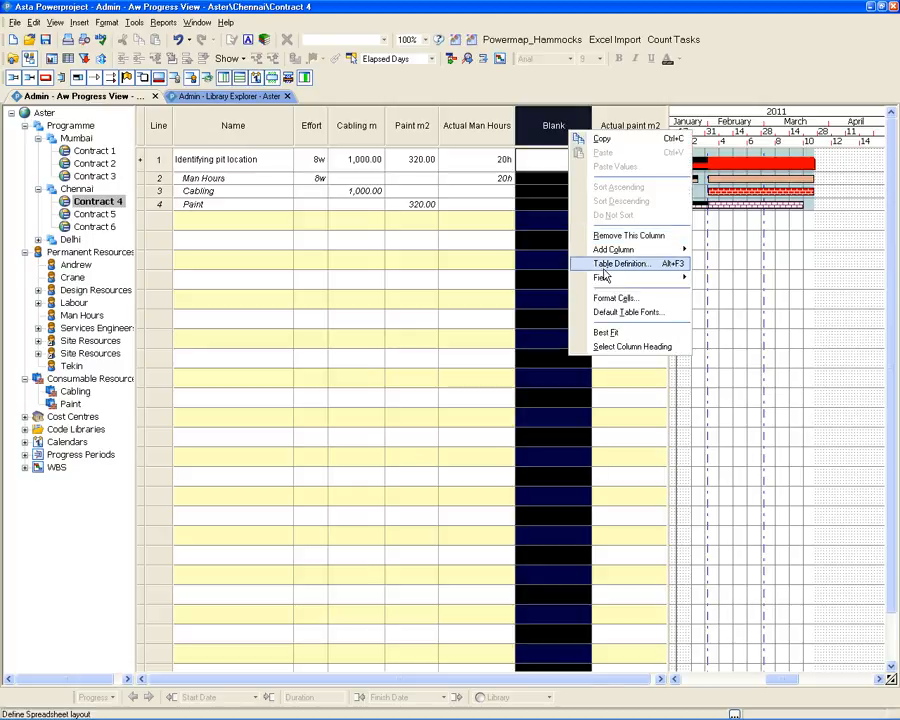
{"action": "left_click", "coordinate": [604, 265]}
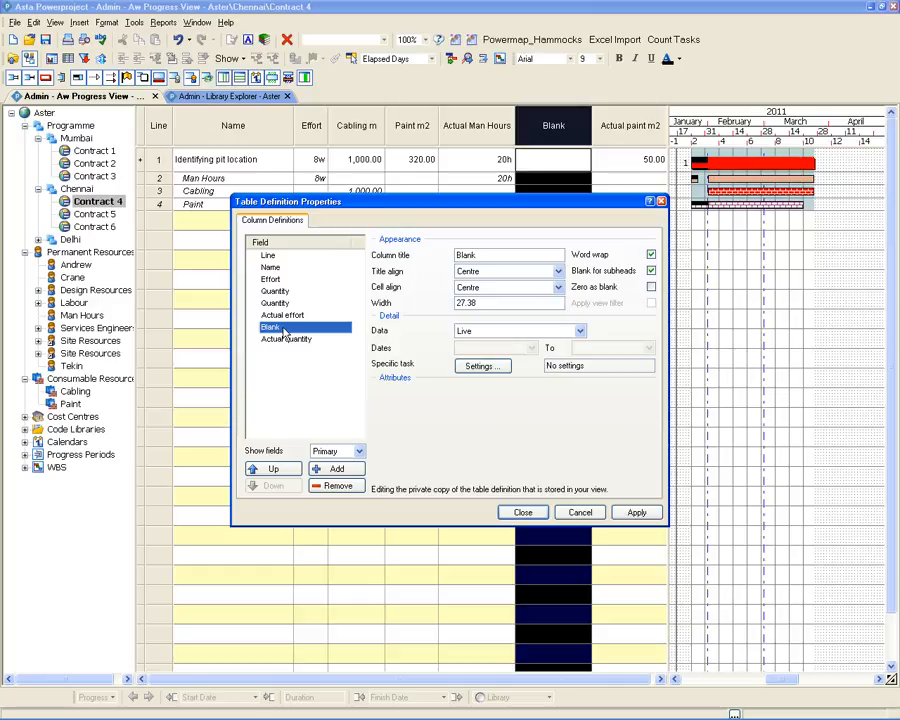
{"action": "left_click", "coordinate": [580, 512]}
{"action": "left_click", "coordinate": [791, 473]}
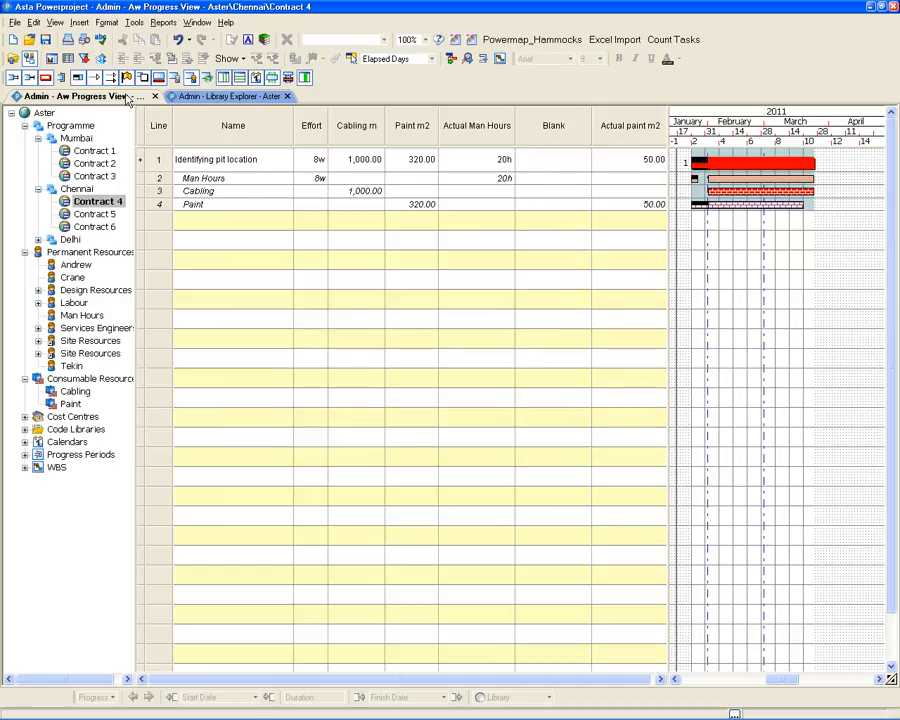
{"action": "mouse_move", "coordinate": [507, 718]}
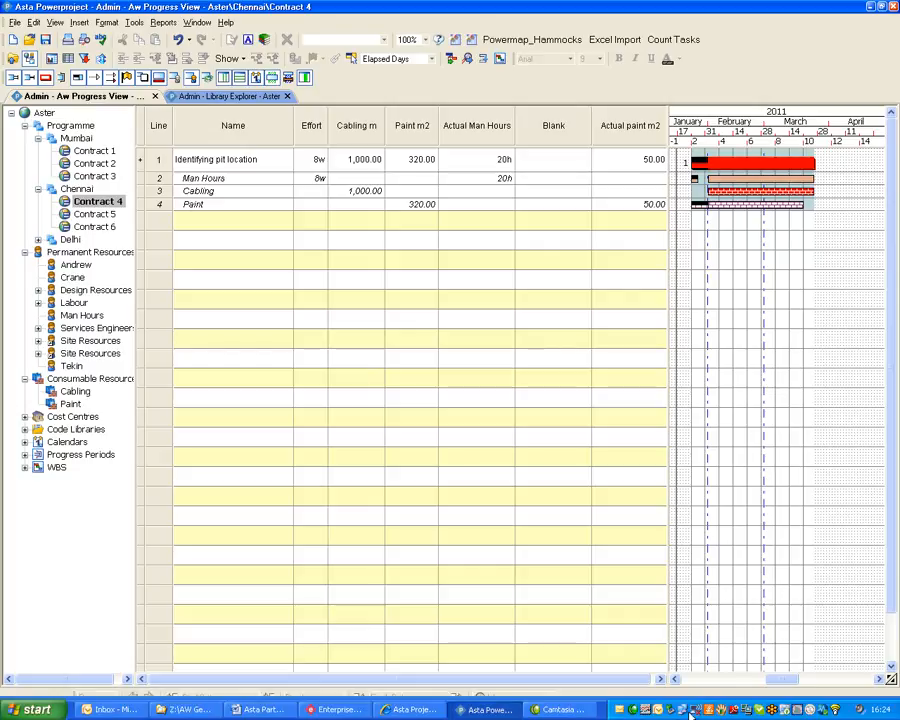